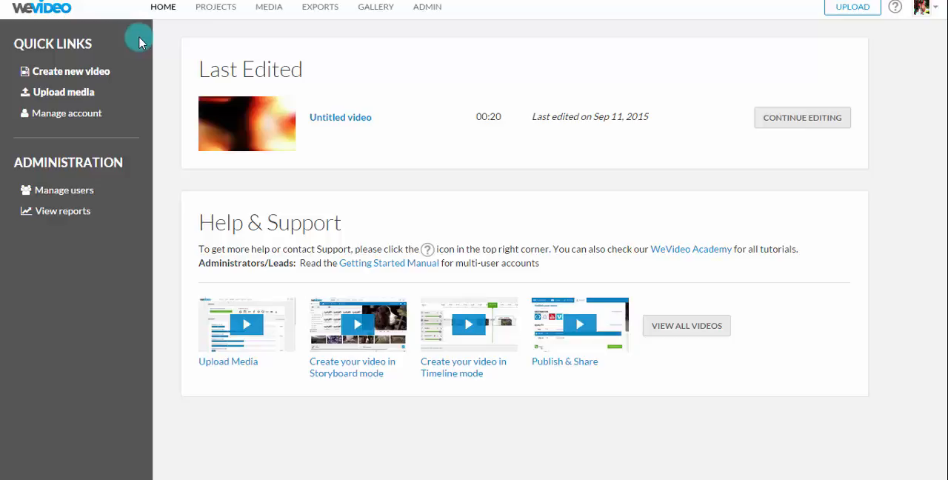
Step: Create a new video and look through the Vid1 folder in the media library
left_click(78, 72)
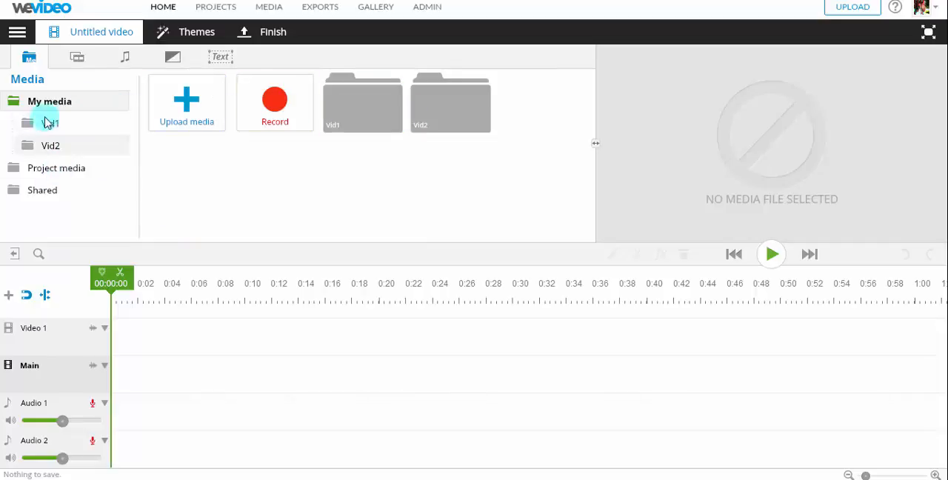
mouse_move(592, 145)
left_mouse_down()
mouse_move(561, 144)
mouse_move(606, 149)
left_mouse_up()
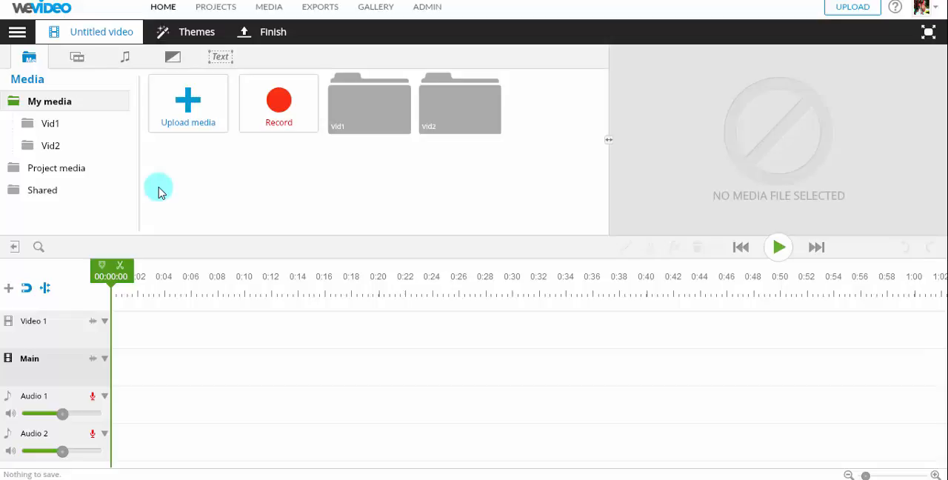
double_click(358, 126)
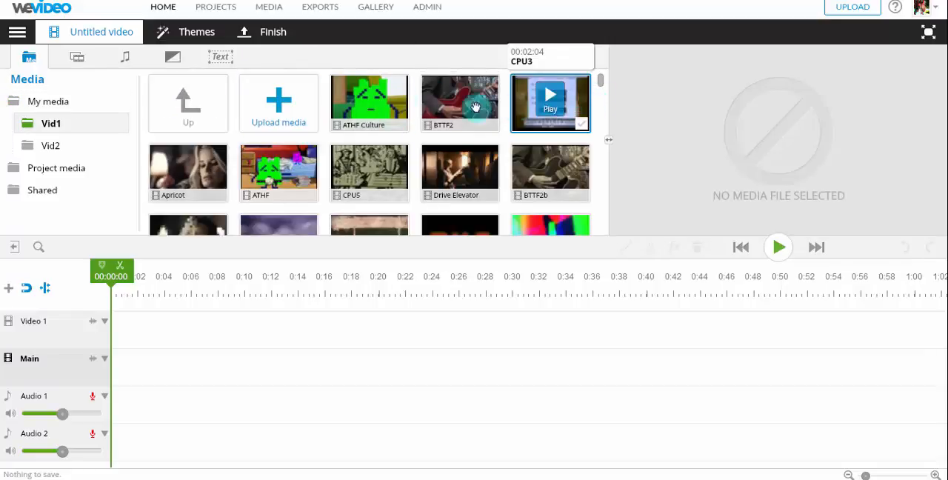
left_click(63, 100)
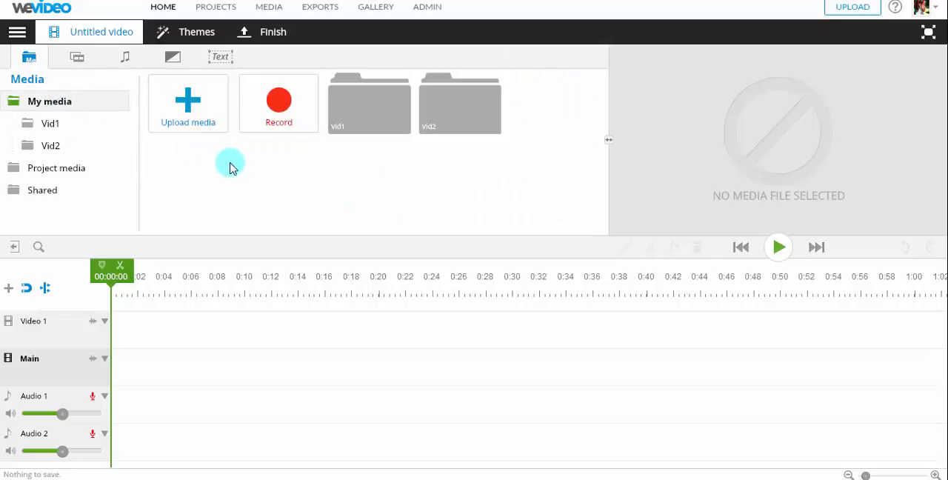
Step: Browse the Backgrounds, Solids, Frames and Overlays collections in the graphics library
left_click(75, 59)
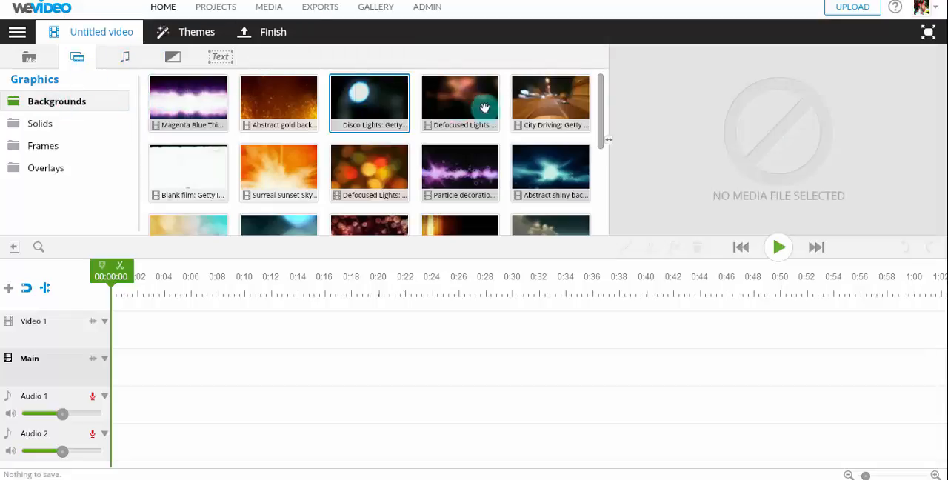
mouse_move(602, 104)
left_mouse_down()
mouse_move(600, 207)
mouse_move(600, 89)
left_mouse_up()
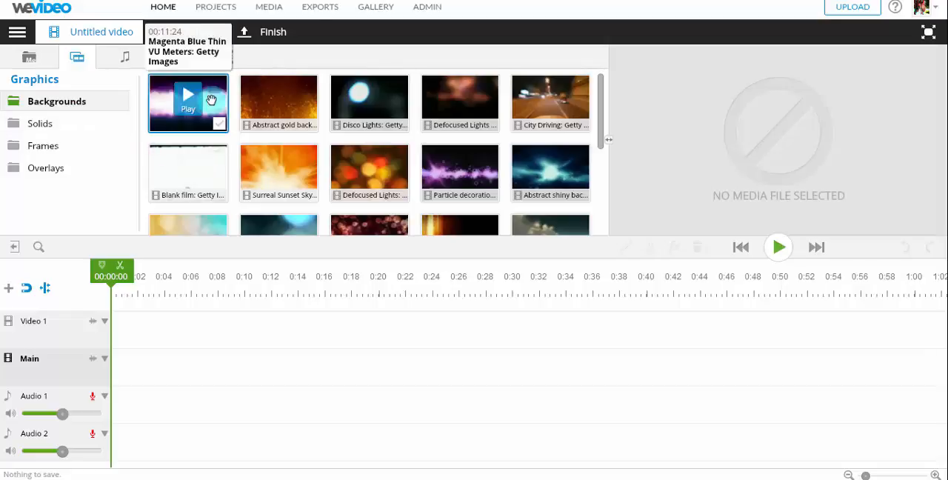
left_click(40, 123)
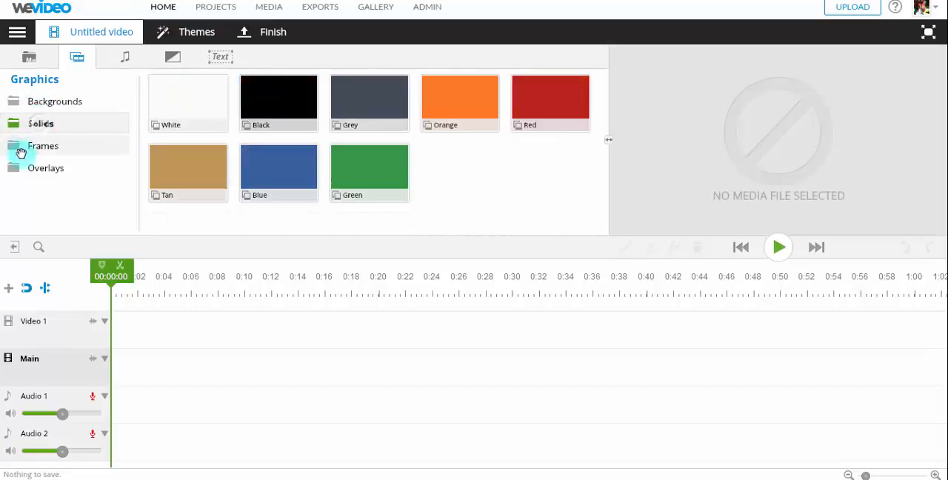
left_click(37, 145)
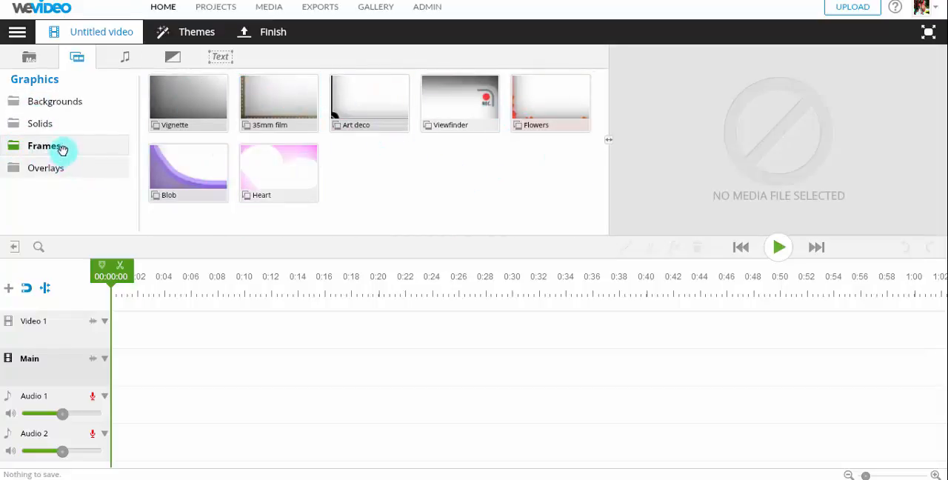
left_click(49, 168)
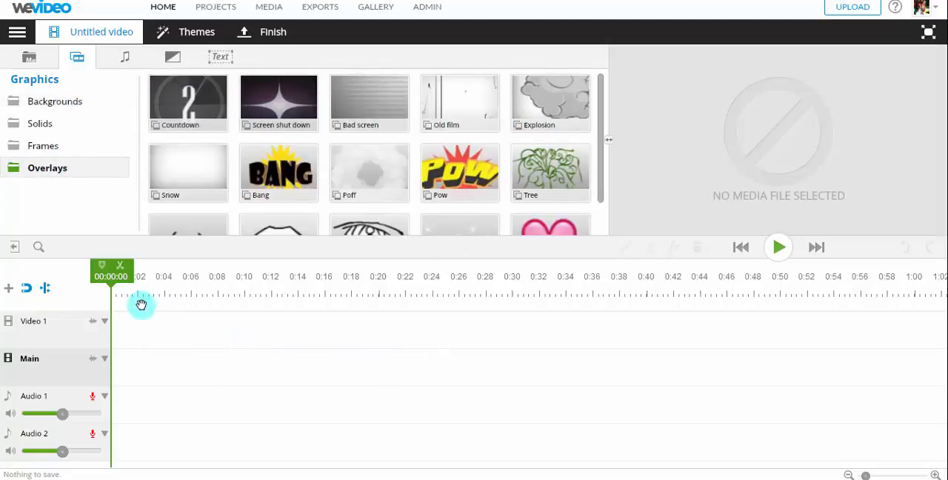
left_click(47, 100)
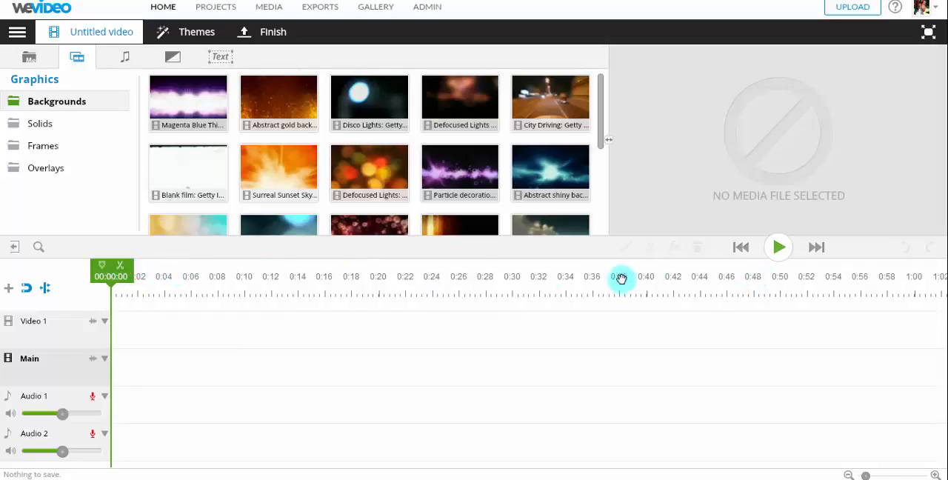
Step: Look through the free music folders in the audio library
left_click(121, 57)
left_click_drag(132, 120, 138, 93)
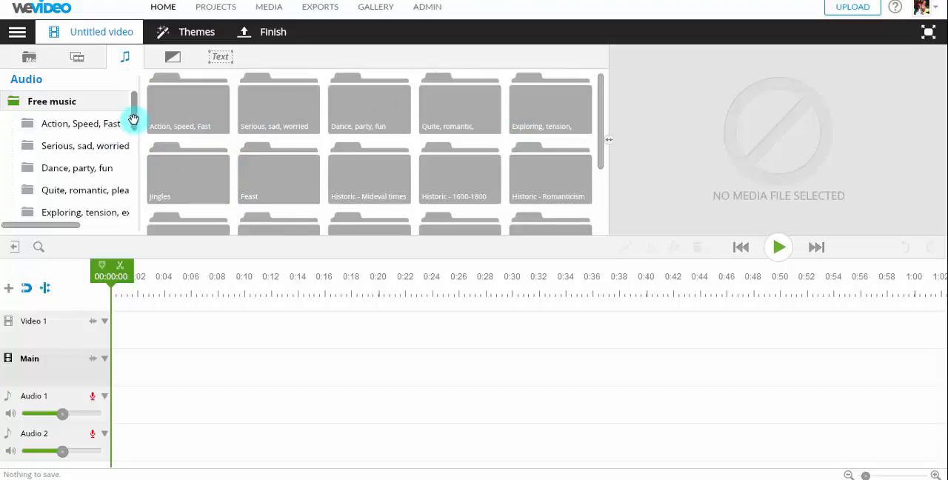
left_click_drag(133, 121, 136, 88)
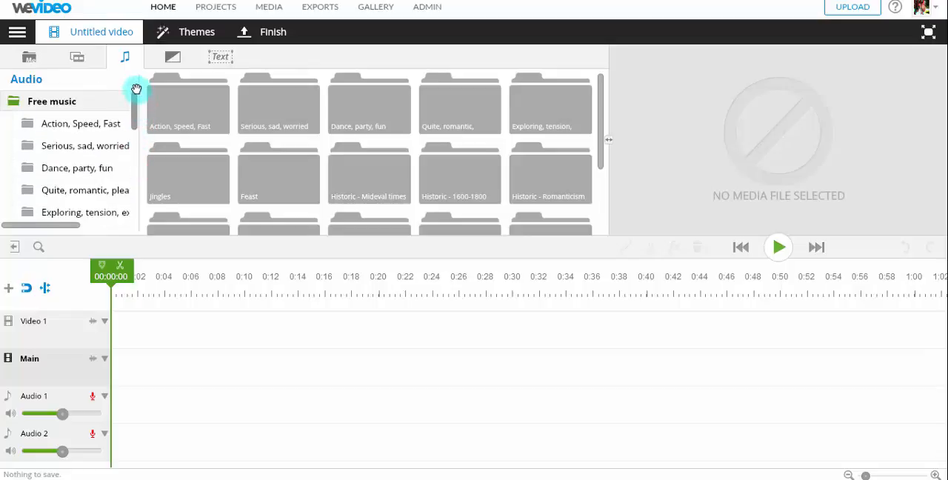
Step: Browse the Standard, Patterns and Effects transitions, and view the available text titles
left_click(169, 53)
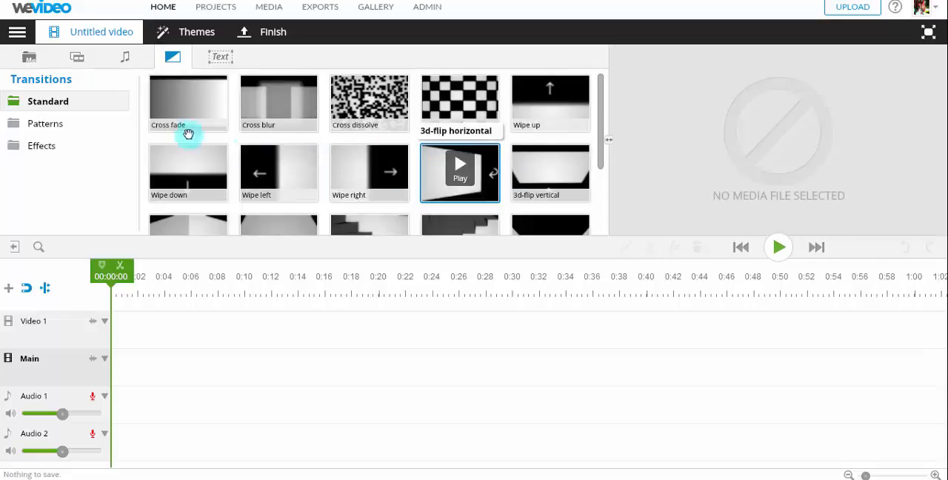
left_click(56, 123)
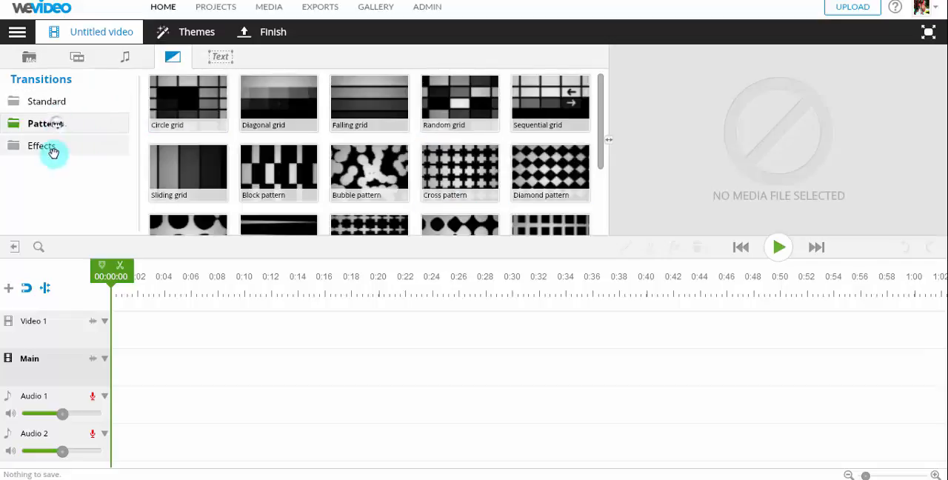
left_click(52, 153)
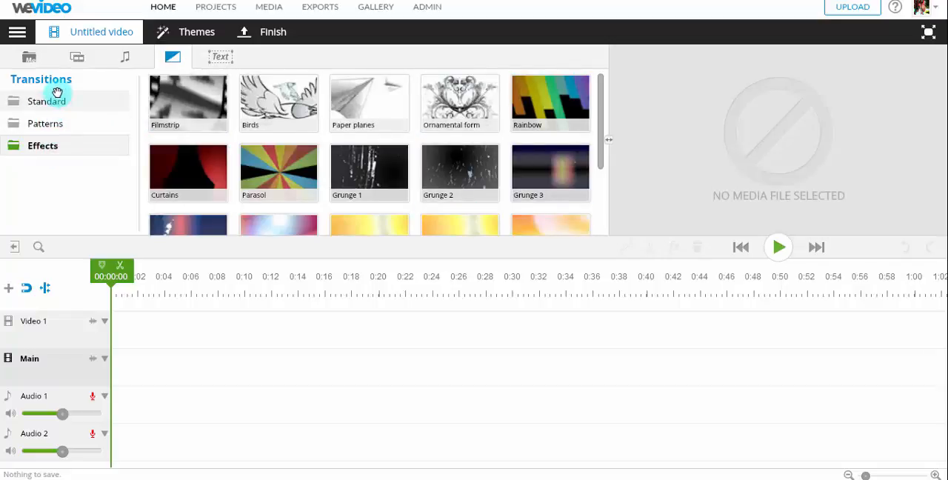
left_click(57, 98)
left_click(220, 57)
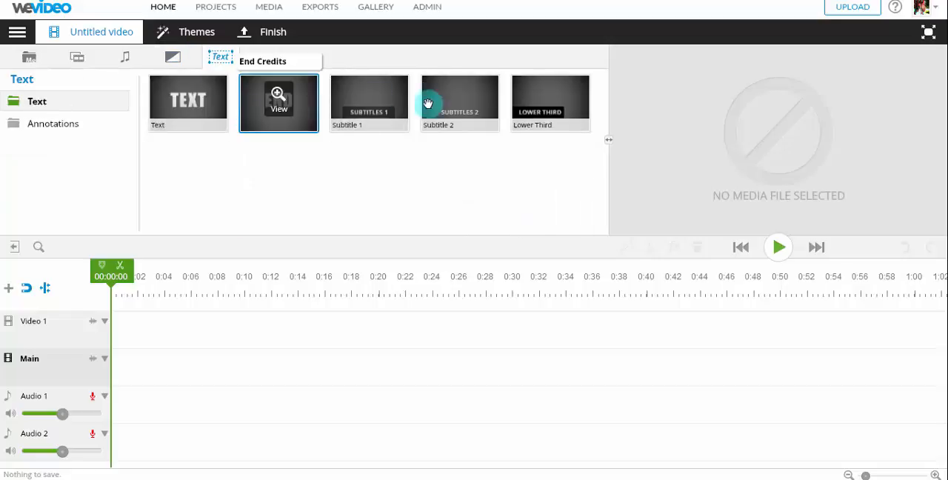
Step: Preview the Magenta Blue Thin VU Meters background from the graphics library
left_click(76, 57)
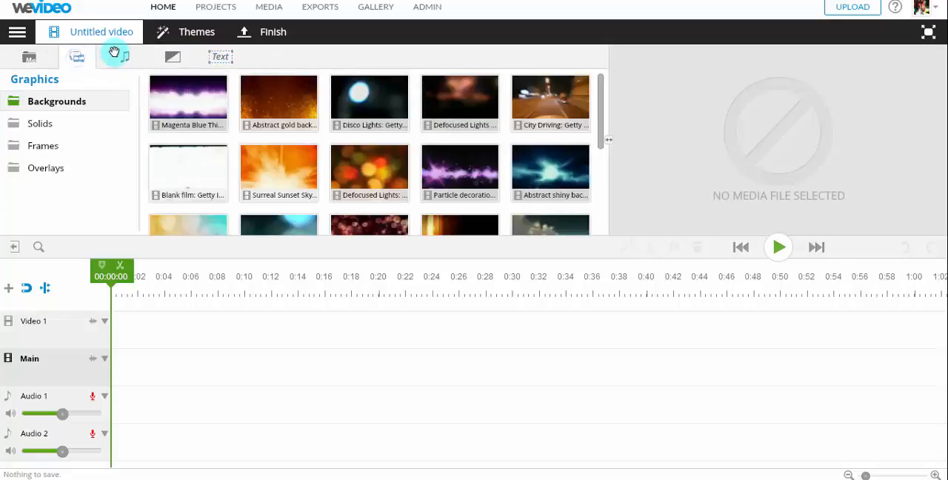
left_click(26, 58)
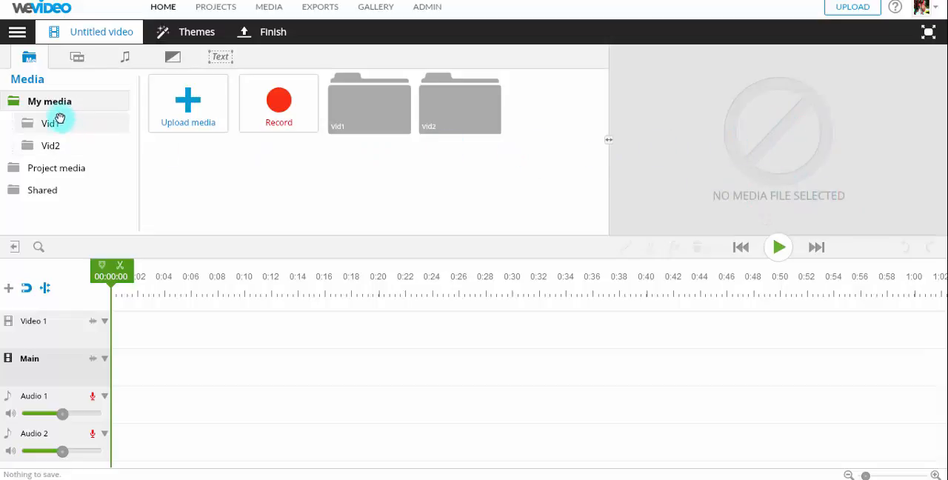
left_click(119, 56)
left_click(77, 56)
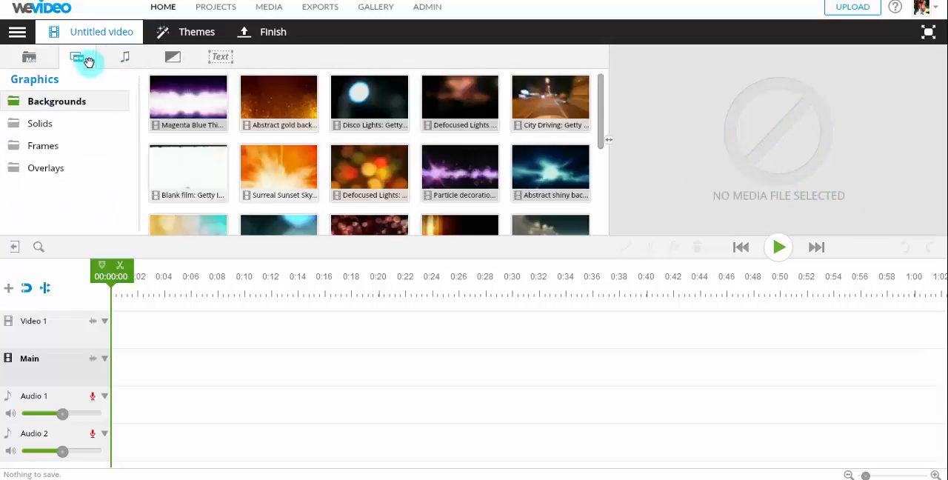
left_click(191, 101)
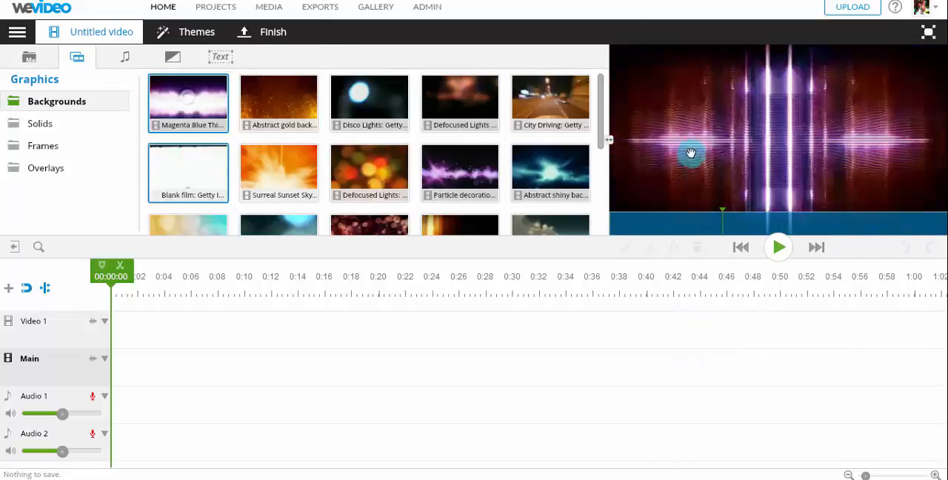
Step: View the tracks in the Action, Speed, Fast free music folder and return to My media
left_click(29, 57)
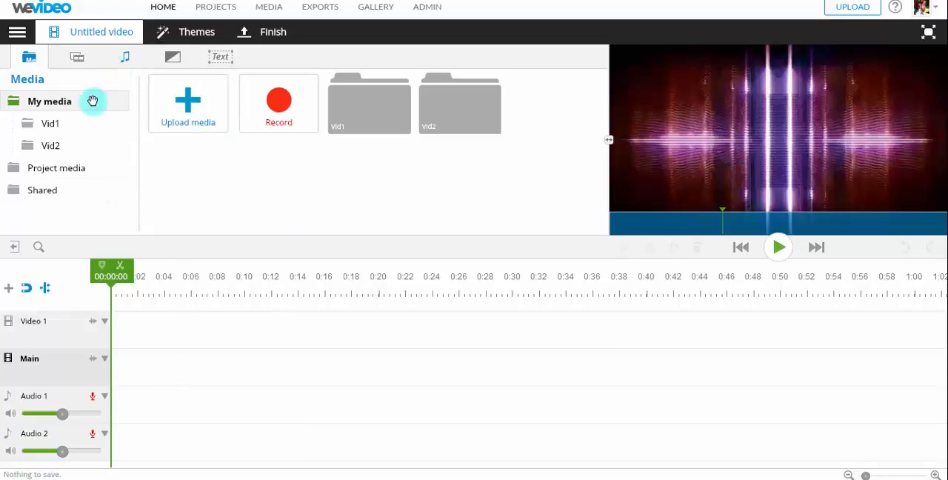
left_click(119, 57)
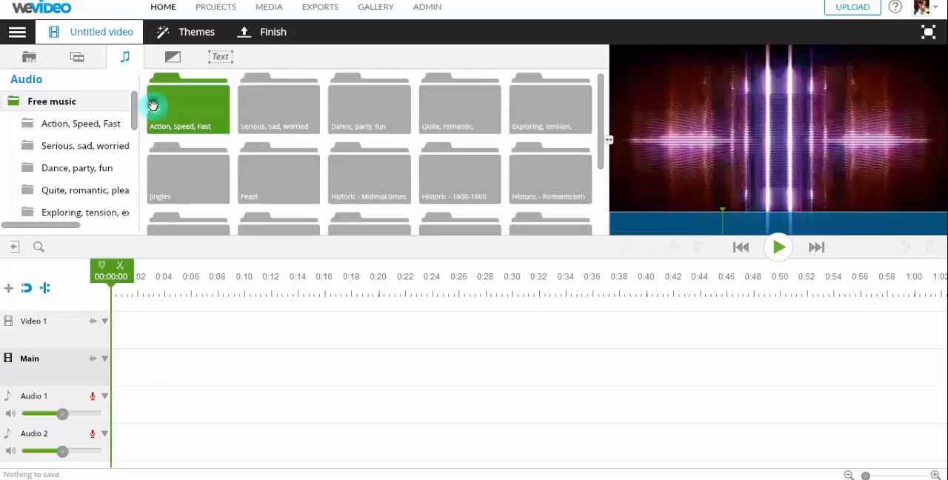
double_click(160, 118)
left_click_drag(278, 111, 243, 112)
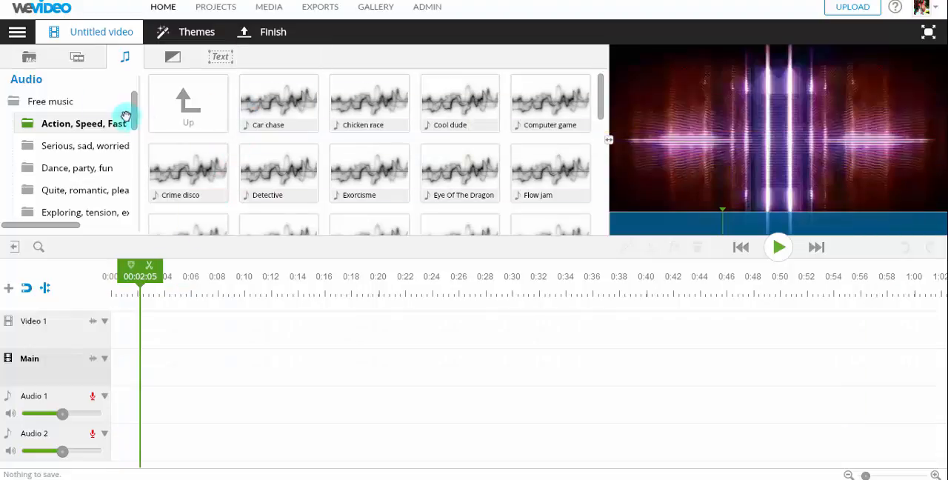
left_click(39, 102)
left_click(34, 58)
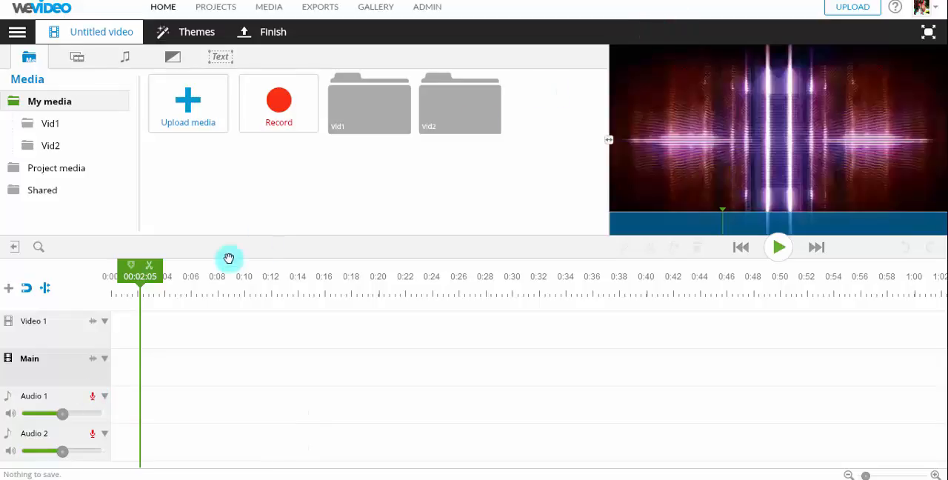
Step: Start a voice-over recording for the Audio 1 track, allowing and remembering camera and microphone access
left_click(92, 397)
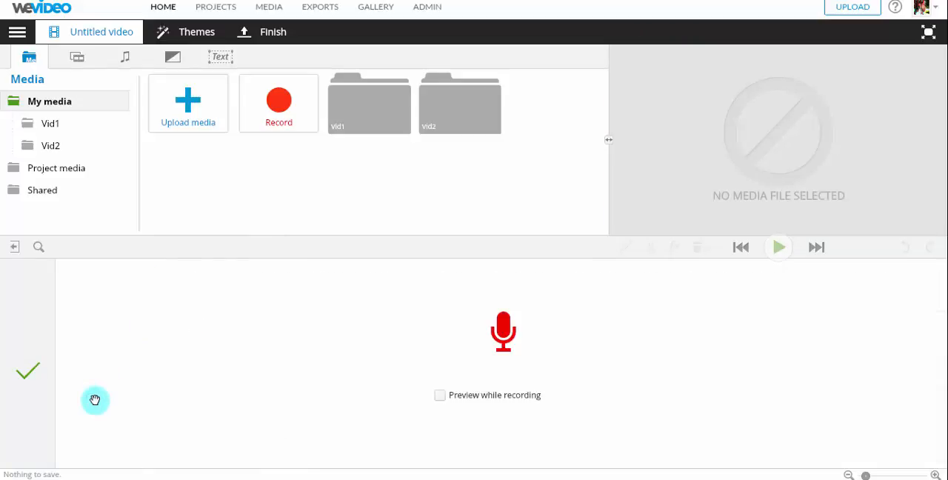
left_click(504, 342)
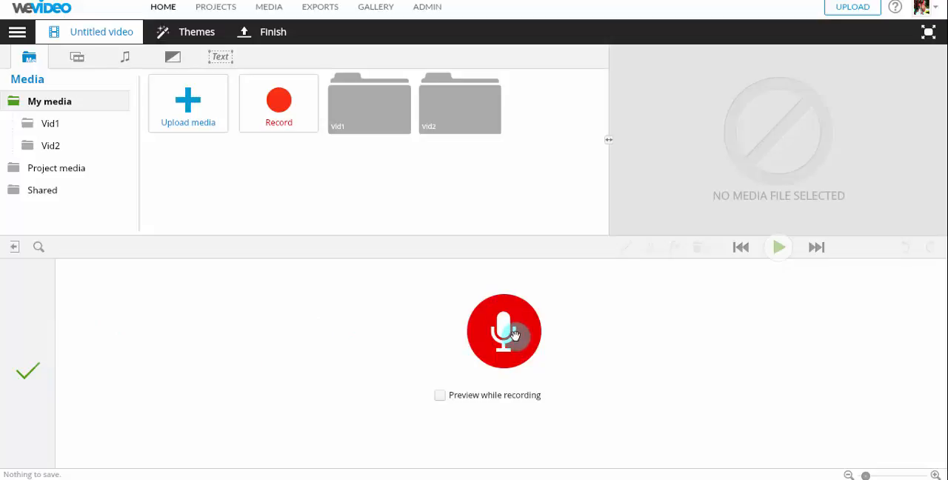
left_click(514, 335)
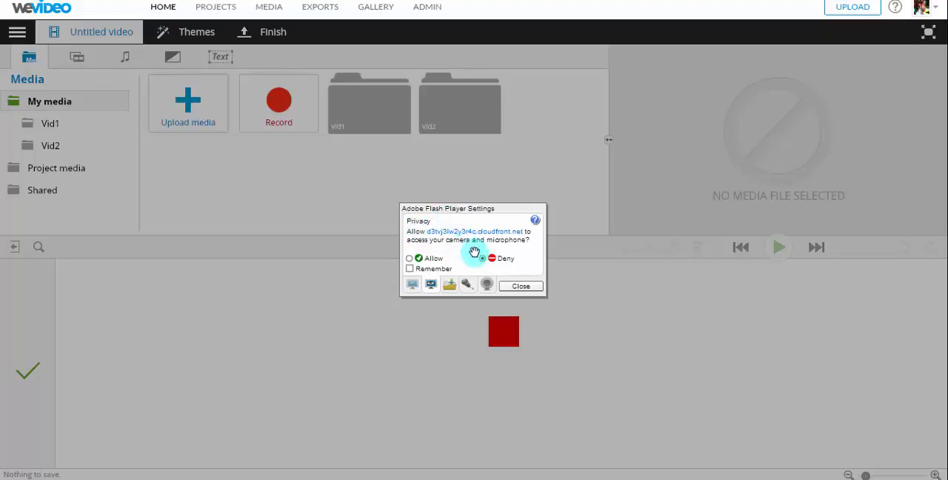
left_click(409, 258)
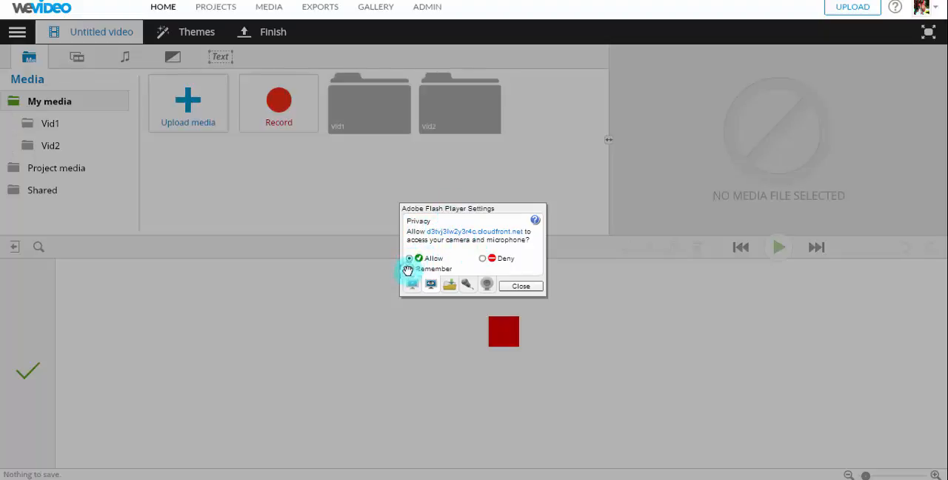
left_click(409, 268)
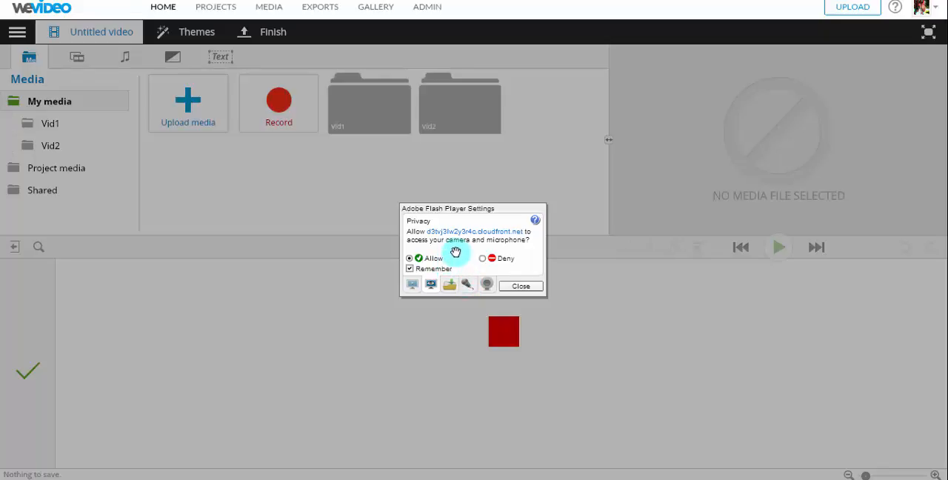
left_click(518, 285)
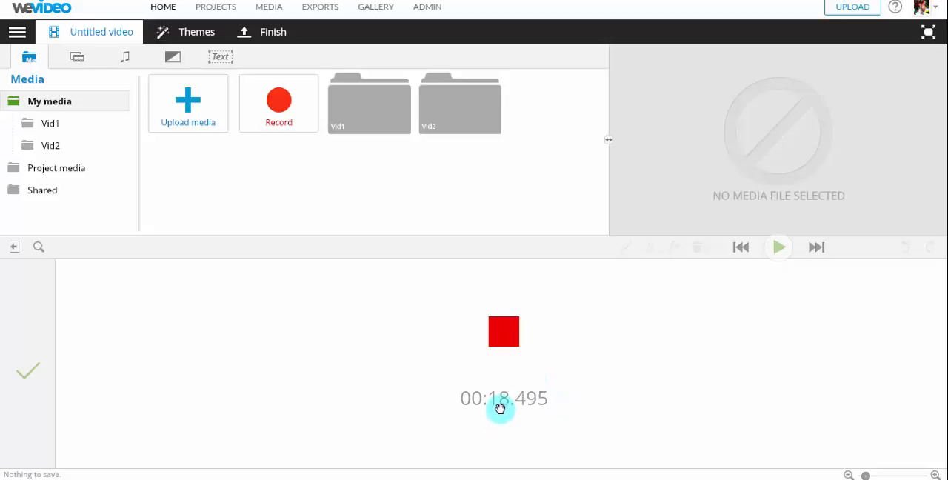
Step: Stop the voice recording at about 20 seconds and place it on the Audio 1 track
left_click(498, 339)
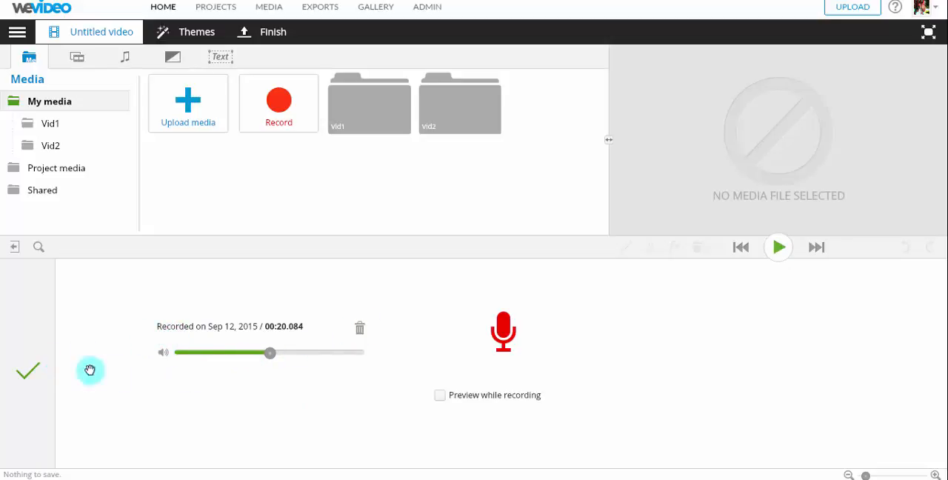
left_click(23, 369)
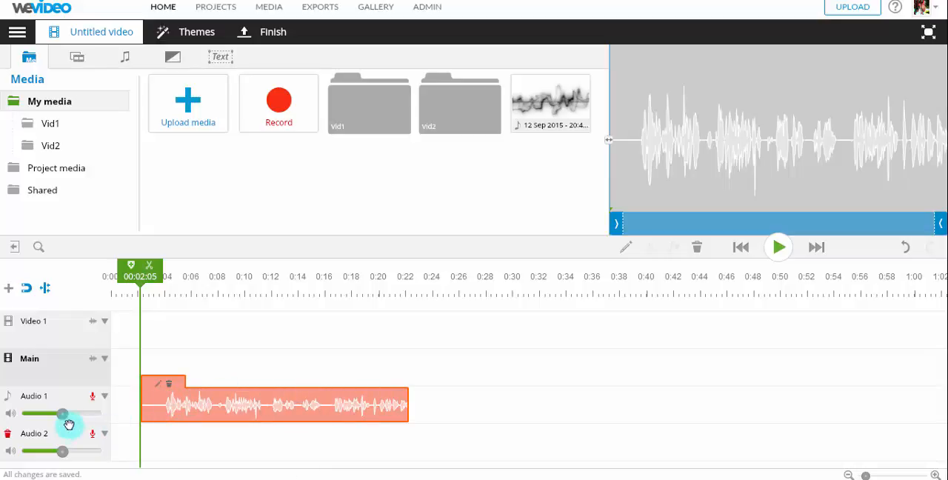
Step: View the audio level, fade-in and fade-out settings of the recorded clip on Audio 1, and close its editor
mouse_move(65, 413)
left_mouse_down()
mouse_move(96, 417)
mouse_move(63, 417)
left_mouse_up()
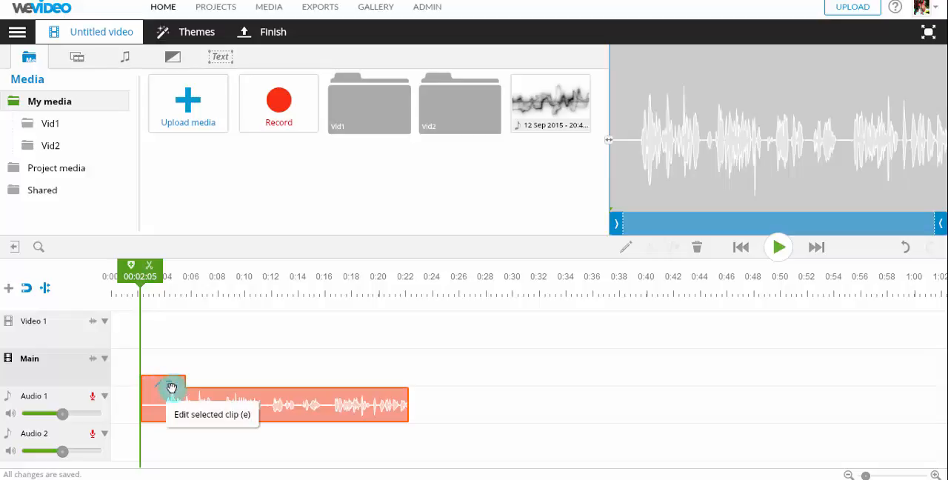
left_click(934, 474)
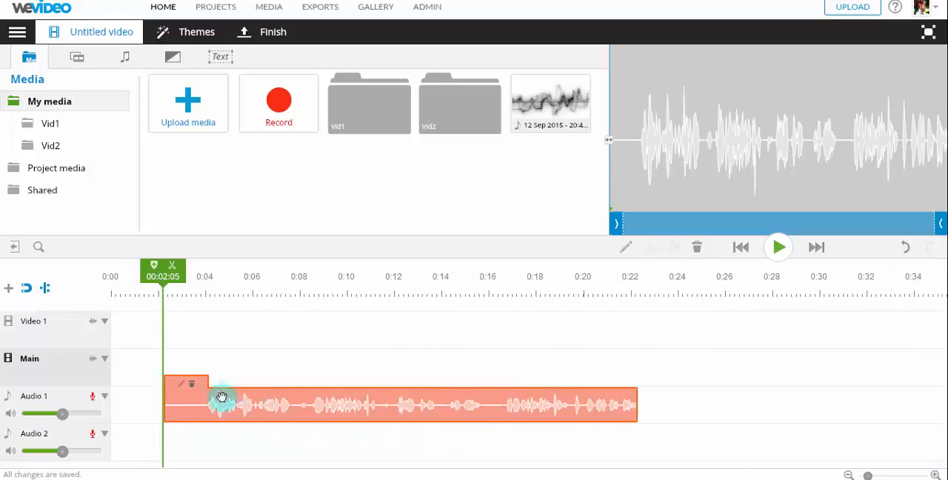
left_click(180, 382)
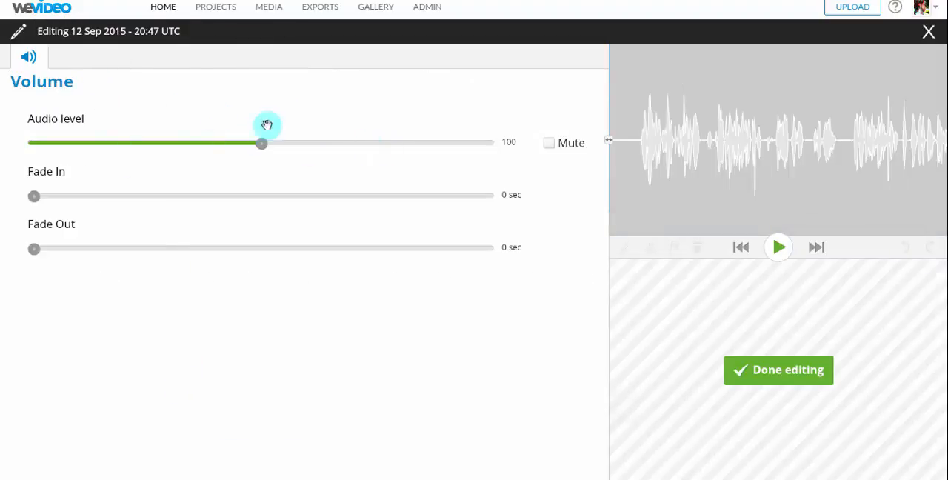
left_click(774, 368)
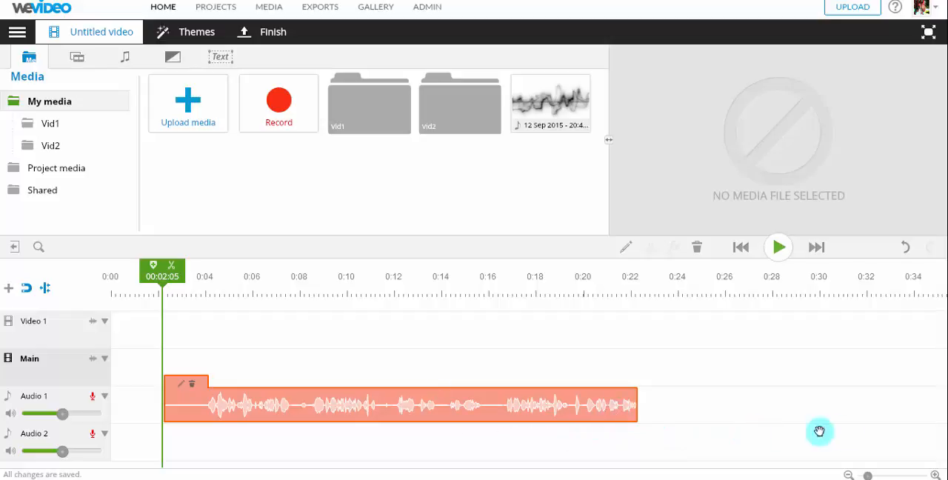
left_click(848, 474)
left_click(851, 474)
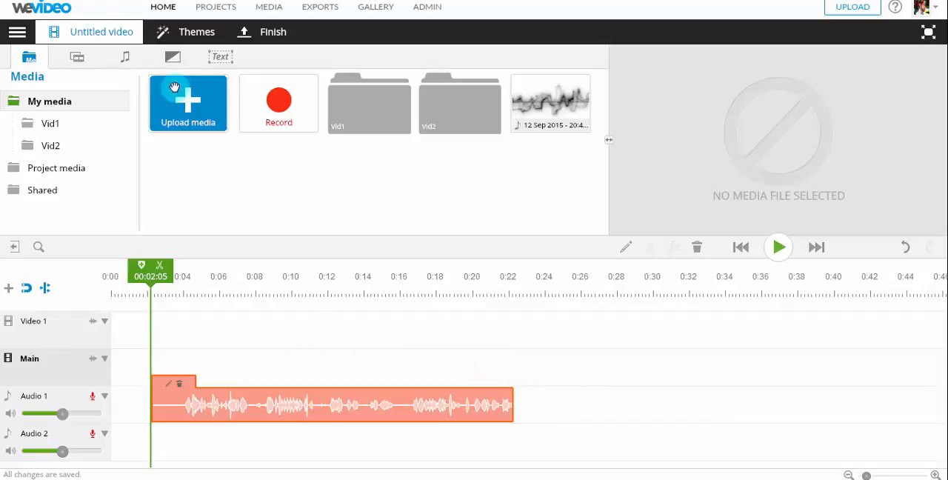
Step: Place the Dance club song from the Dance, party, fun folder on Audio 2 at about 2 seconds and lower that track's volume
left_click(129, 54)
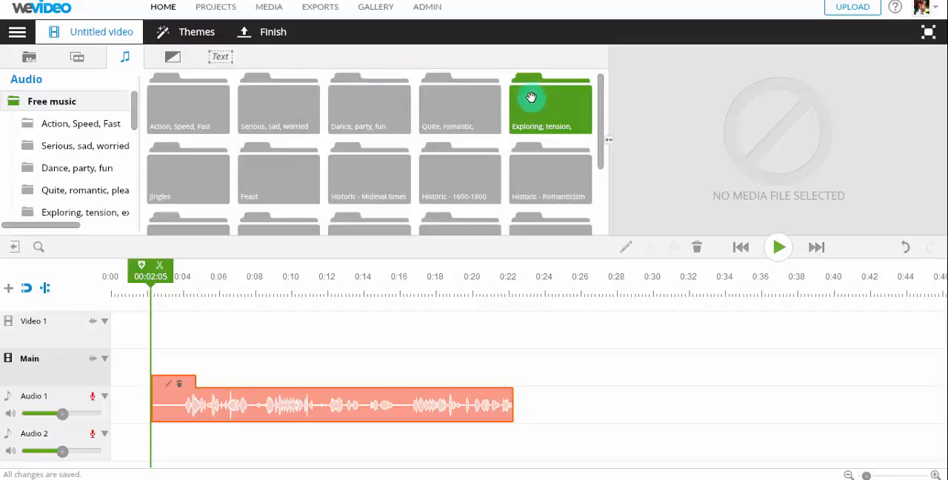
left_click(381, 103)
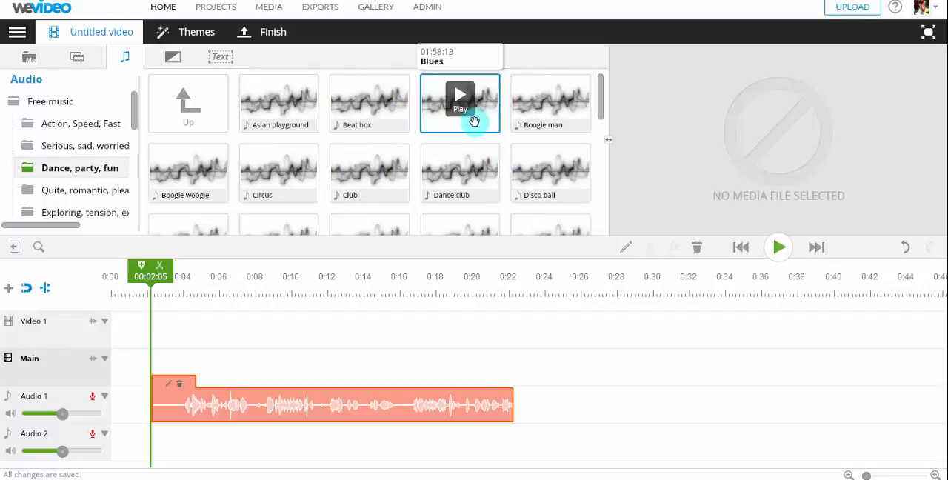
left_click_drag(483, 191, 179, 446)
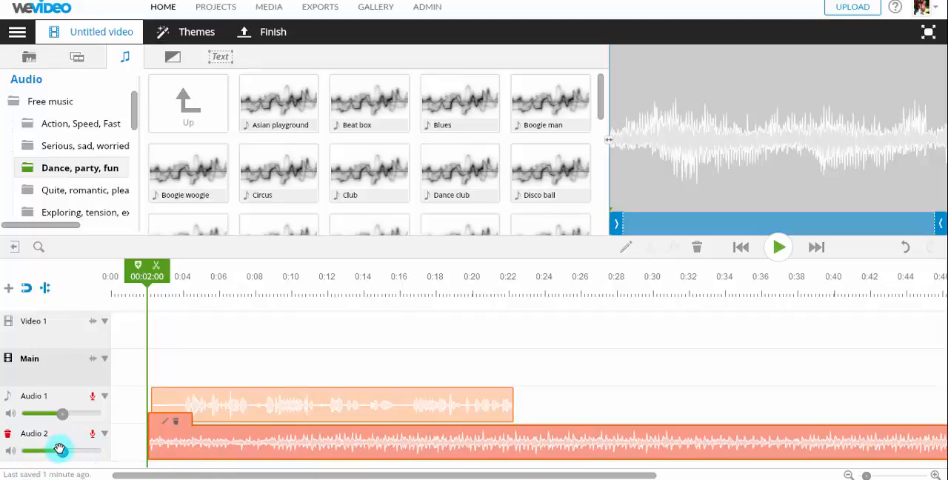
left_click_drag(61, 451, 44, 451)
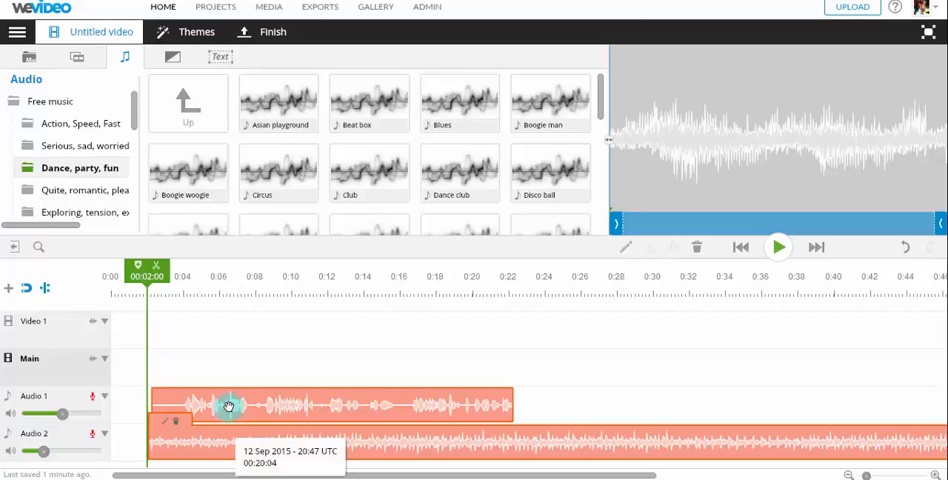
Step: Rename the Audio 2 track as music and the Audio 1 track as voice
double_click(43, 435)
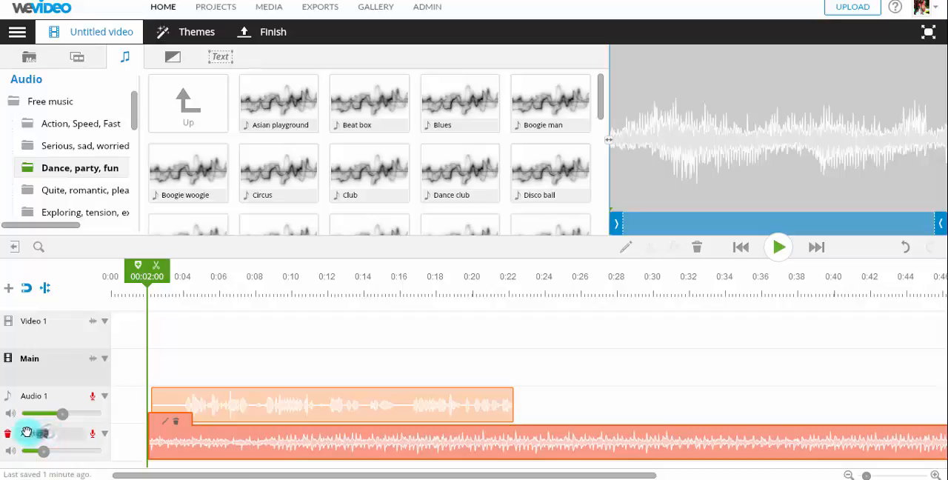
left_click(57, 393)
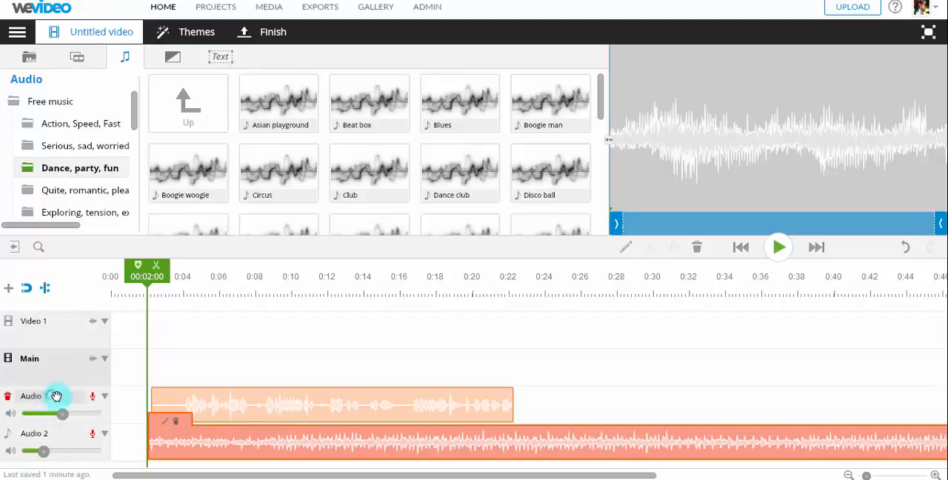
double_click(25, 398)
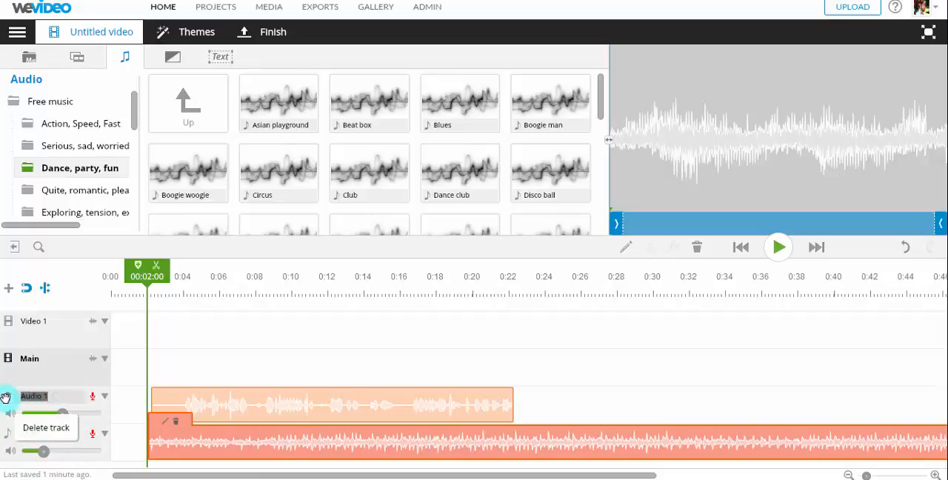
double_click(18, 433)
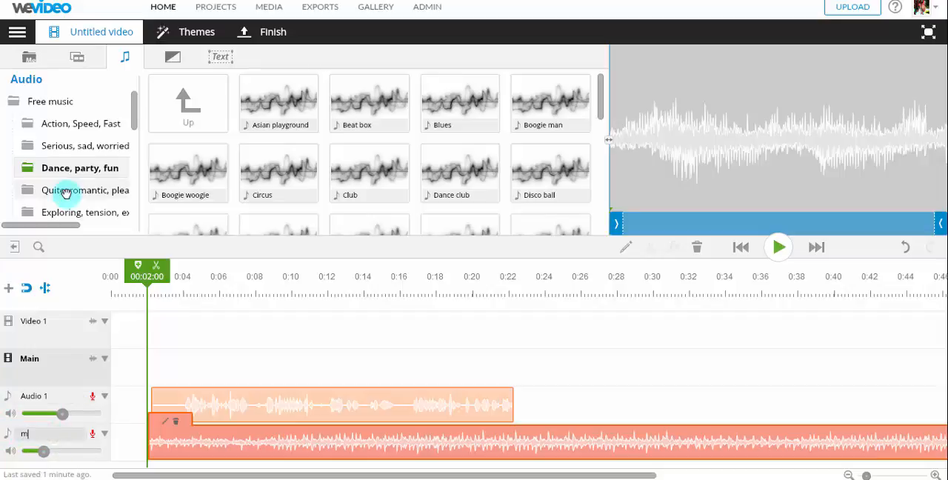
double_click(57, 396)
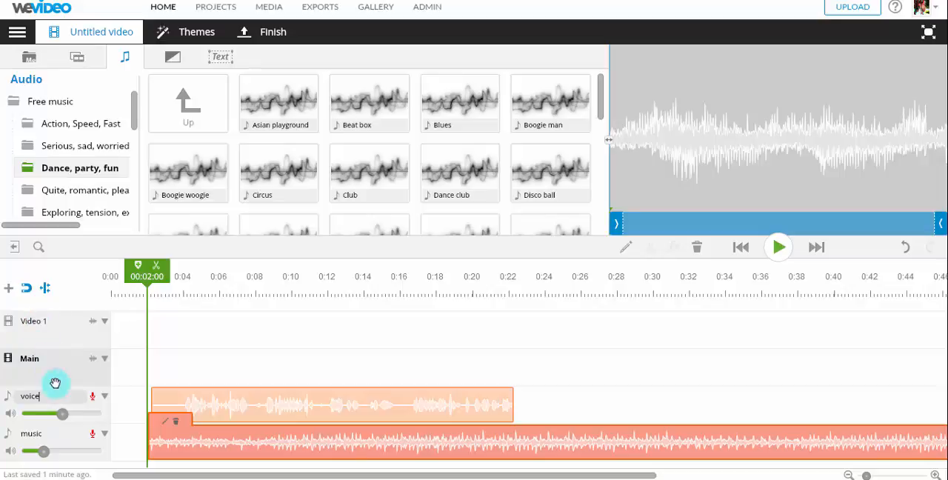
left_click(131, 402)
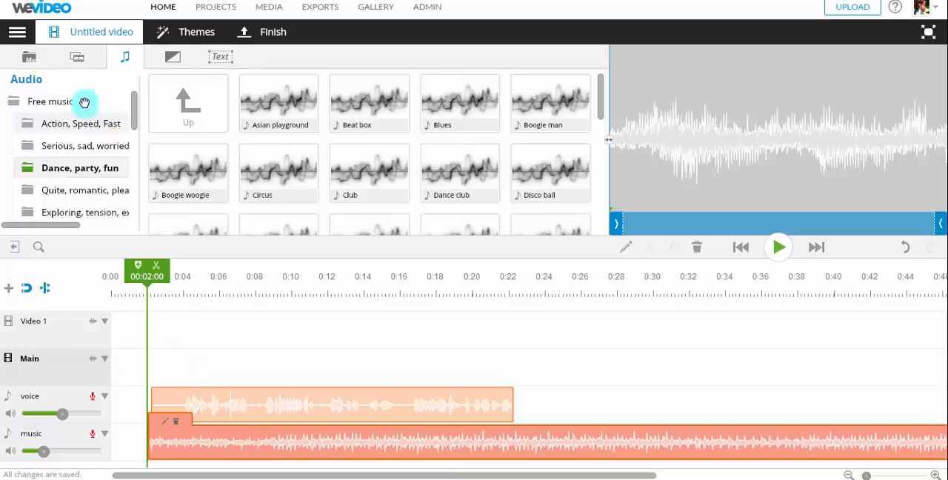
Step: Place the Background lights clip from the Backgrounds graphics at the start of the Main track
left_click(172, 56)
left_click(125, 56)
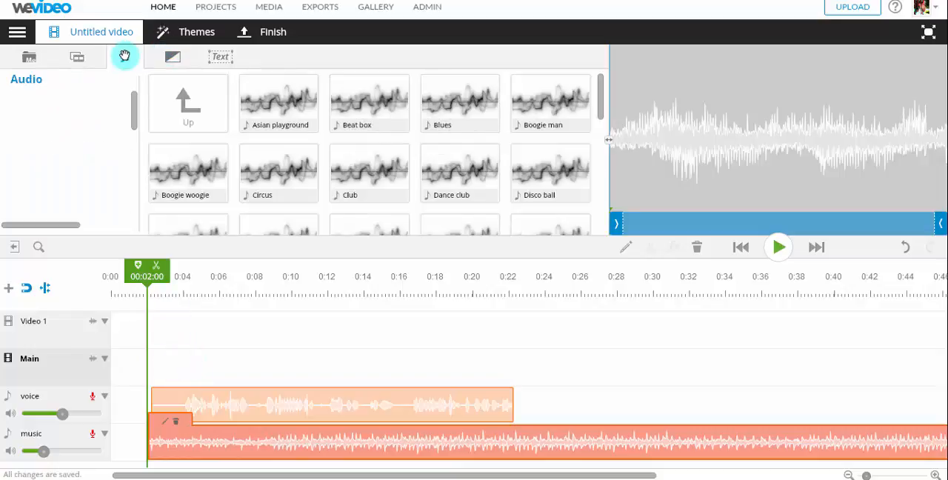
left_click(33, 56)
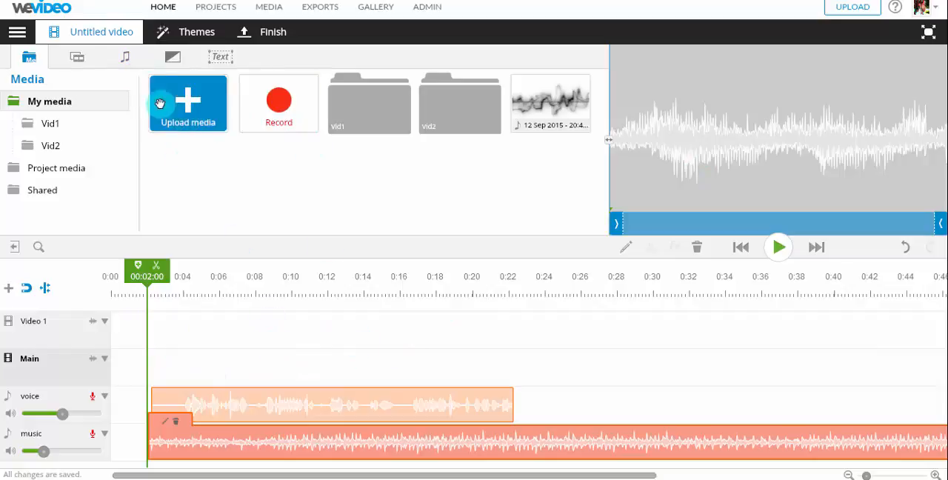
left_click(75, 57)
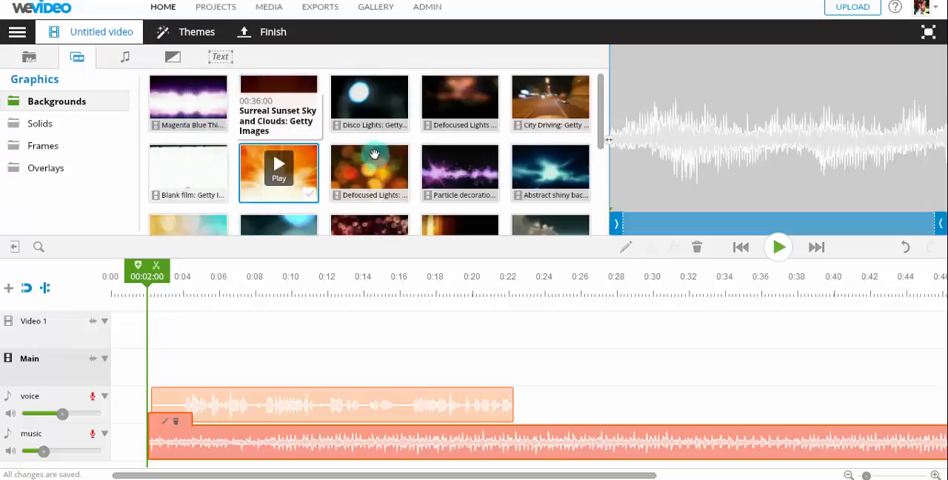
left_click_drag(599, 135, 596, 211)
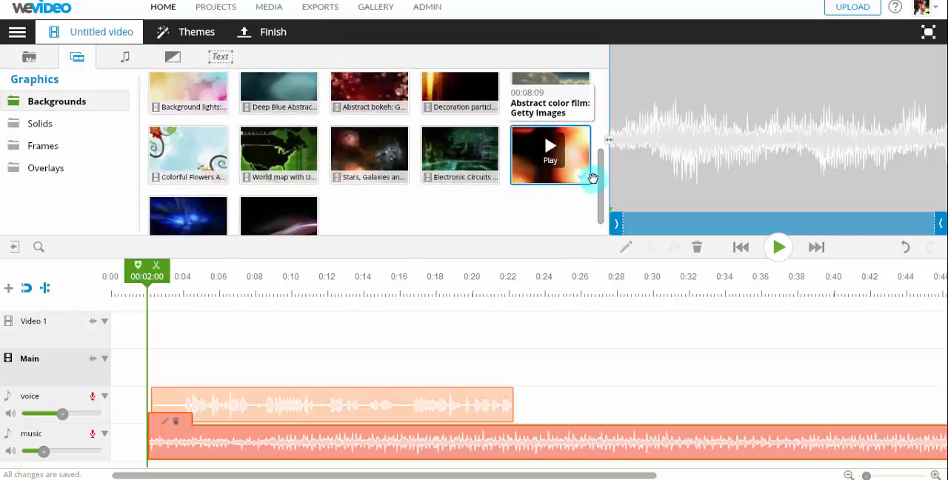
left_click_drag(600, 169, 599, 161)
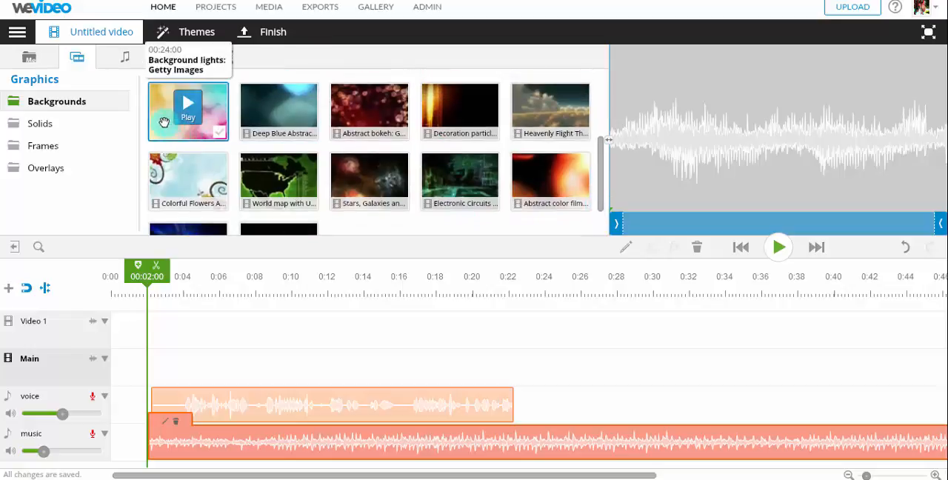
mouse_move(159, 117)
left_mouse_down()
mouse_move(189, 326)
mouse_move(174, 372)
mouse_move(146, 379)
left_mouse_up()
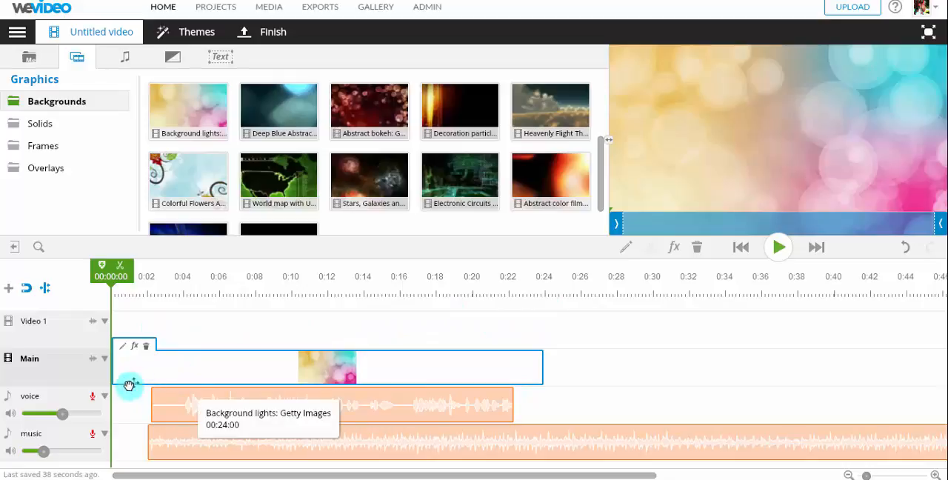
Step: Extend the end of the Background lights clip on the Main track to about 00:25:15
left_click(111, 272)
left_click_drag(145, 275, 115, 287)
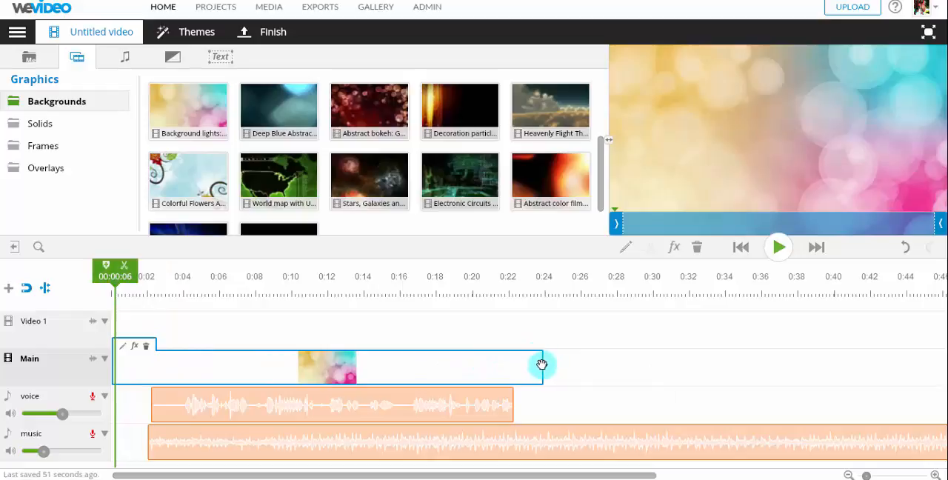
mouse_move(540, 363)
left_mouse_down()
mouse_move(513, 370)
mouse_move(543, 367)
left_mouse_up()
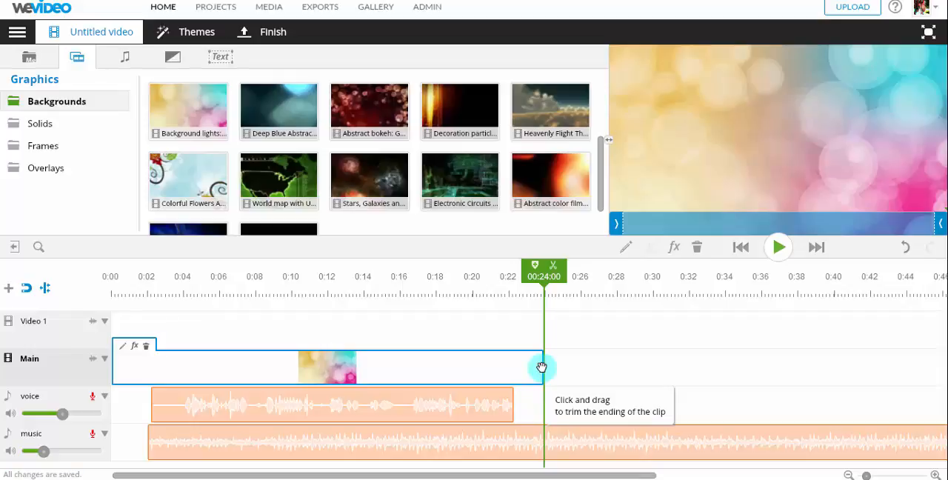
left_click_drag(541, 367, 564, 371)
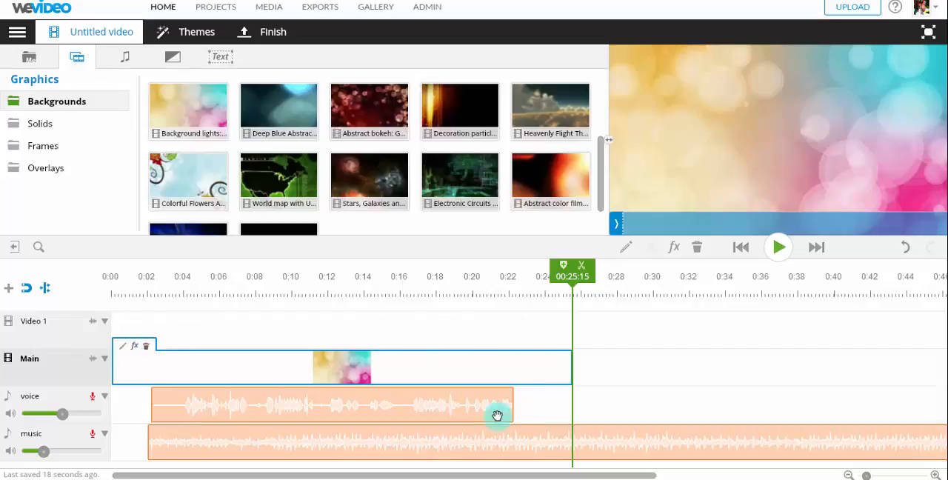
Step: Delete the Dance club clip from the music track
left_click(455, 409)
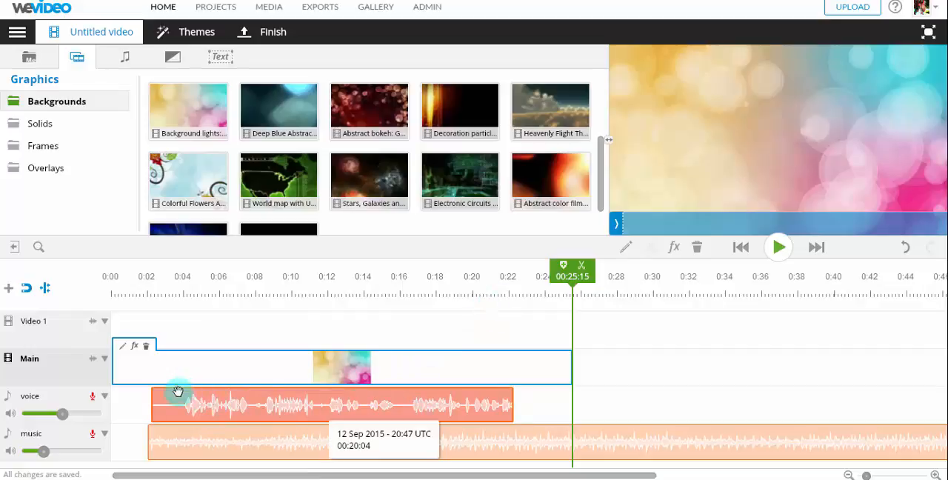
left_click(271, 399)
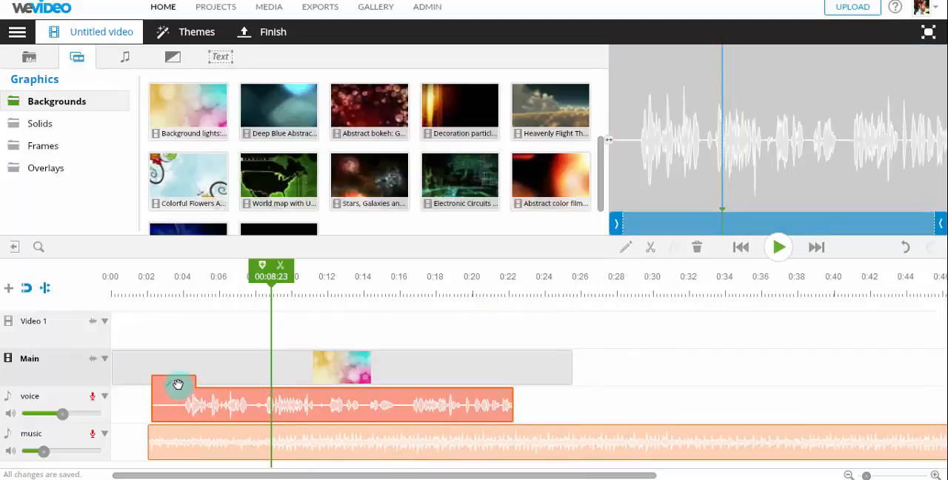
left_click(163, 439)
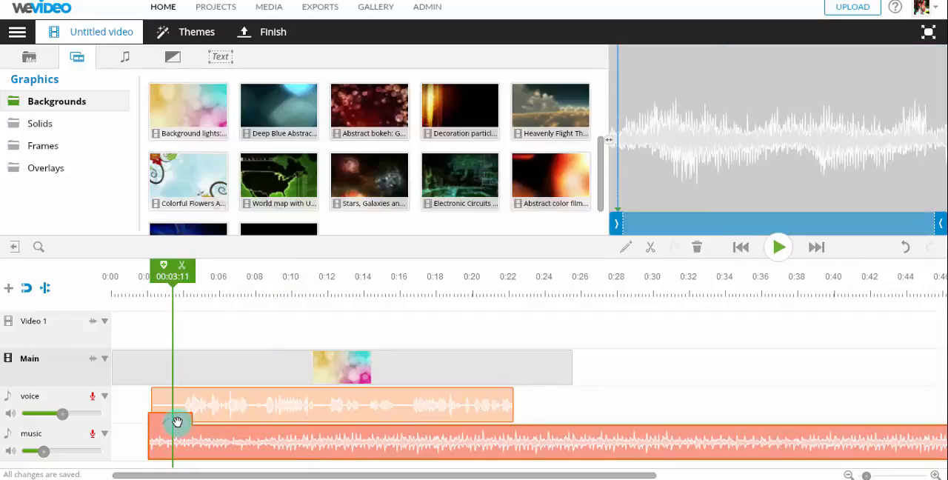
left_click(175, 422)
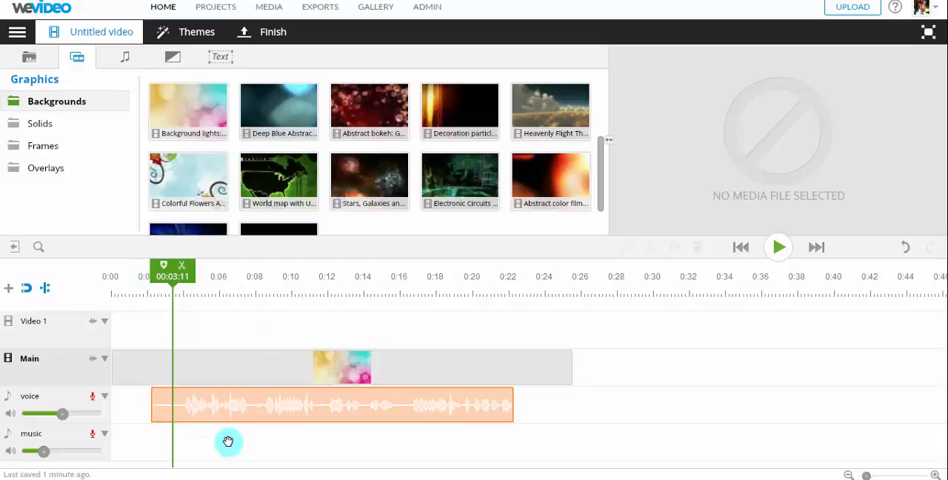
Step: View the My media, Graphics and Audio libraries again
left_click(27, 57)
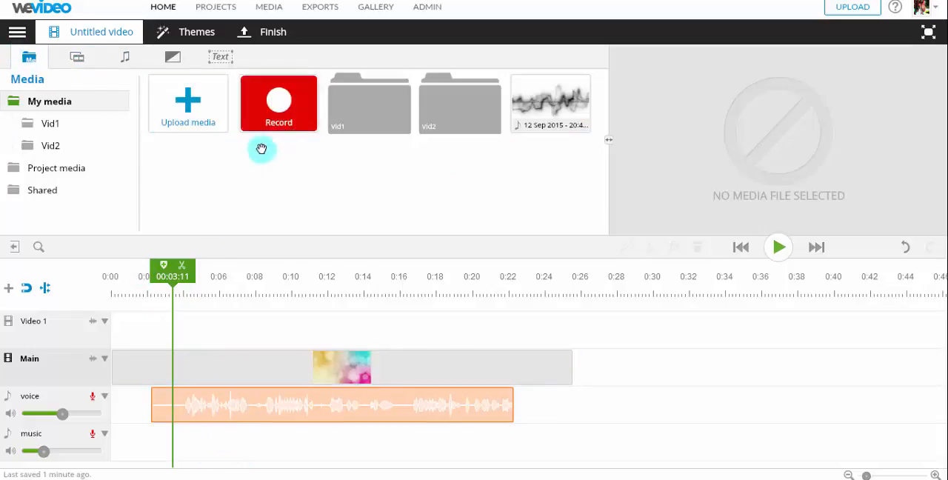
left_click(71, 58)
left_click(124, 56)
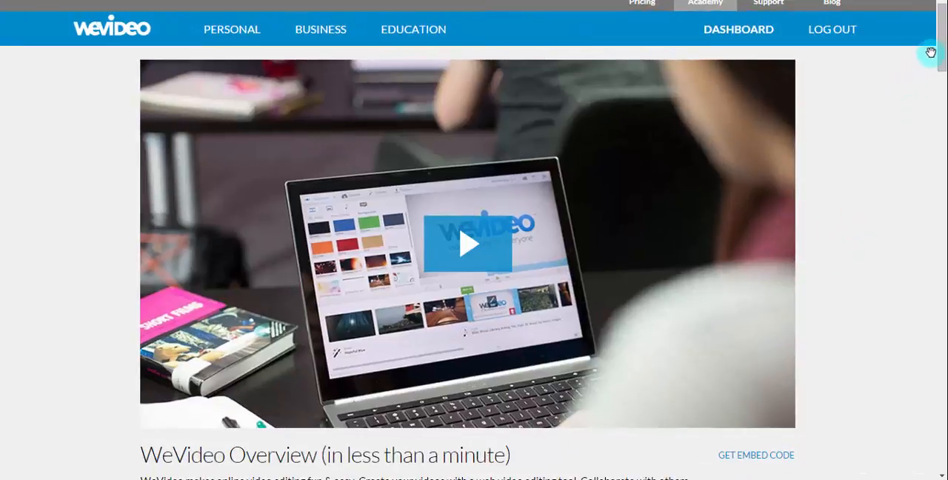
Step: Look through the tutorial videos on the WeVideo Academy page, from WeVideo Basics and Basic Editing to Advanced Editing
left_click_drag(940, 64, 942, 148)
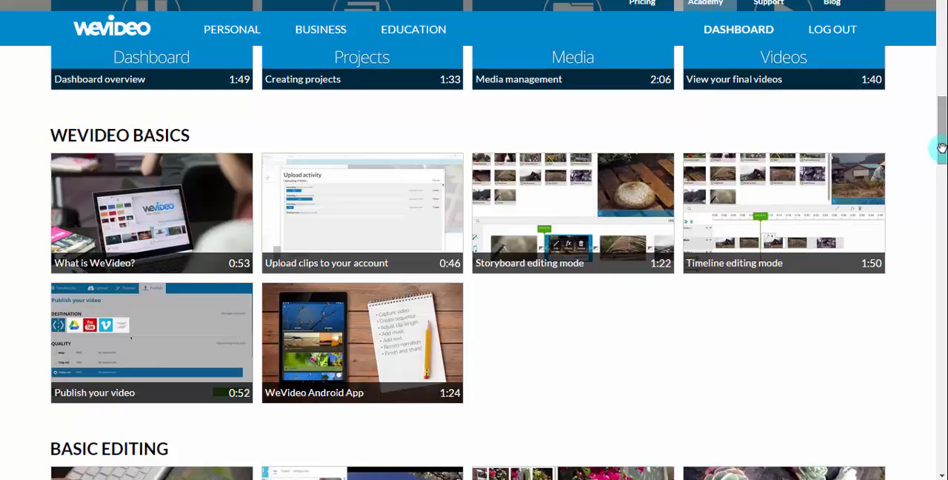
scroll(940, 137, "down", 2)
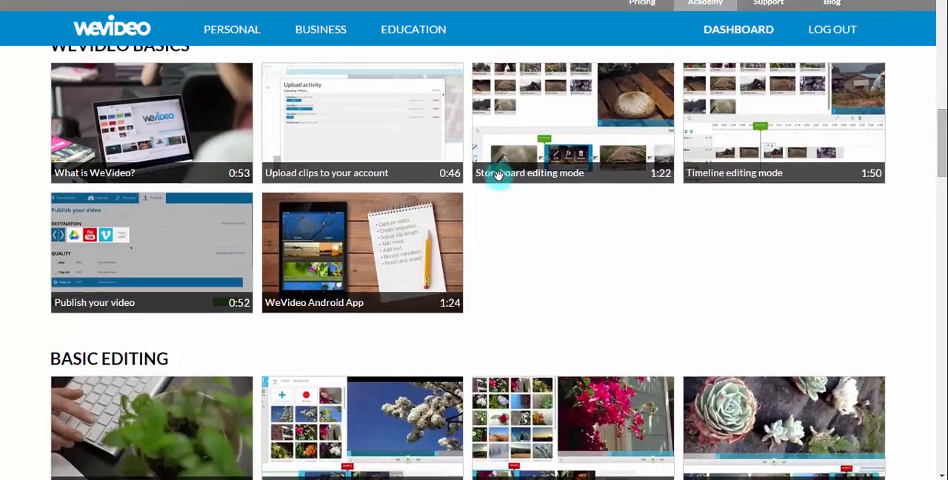
scroll(941, 123, "down", 4)
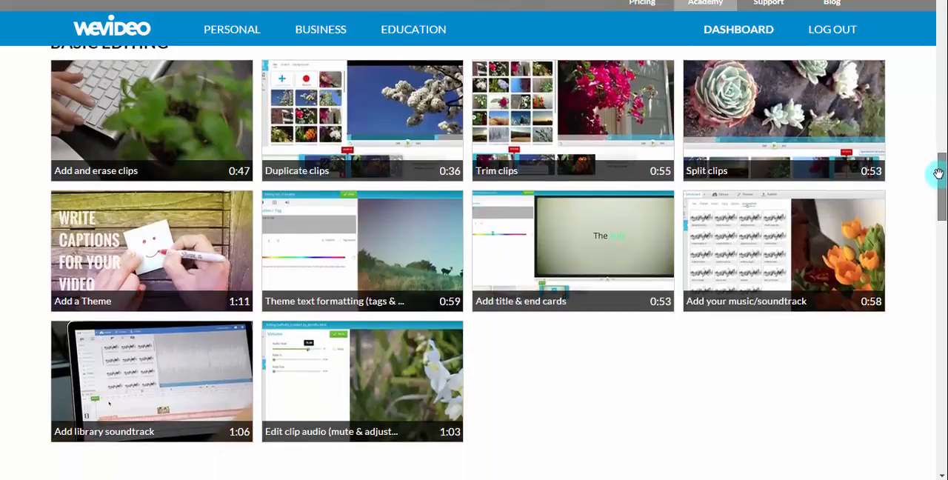
scroll(938, 173, "up", 1)
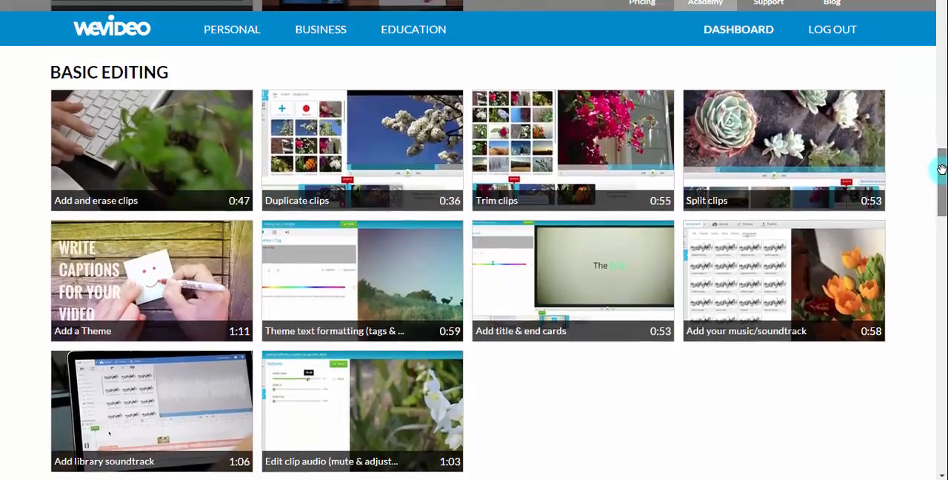
scroll(940, 174, "down", 1)
left_click_drag(942, 174, 943, 232)
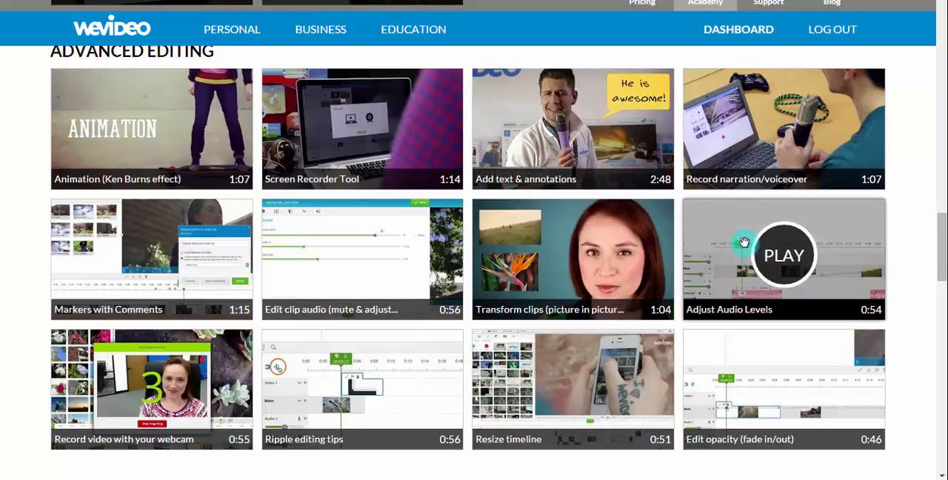
left_click_drag(942, 259, 940, 101)
Step: Look through the Getting Started and Stage 2 Functions links on the WeVideo resource page, and return to the video editor
scroll(938, 99, "down", 1)
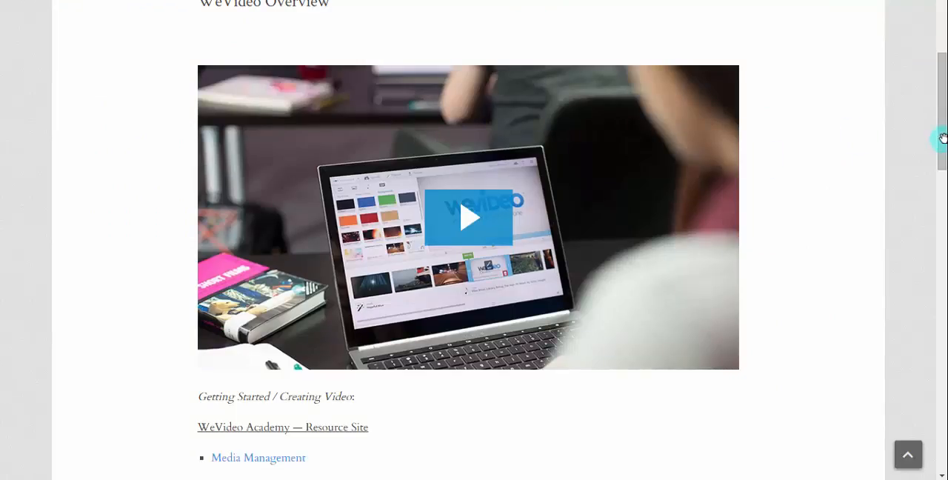
left_click_drag(942, 138, 942, 205)
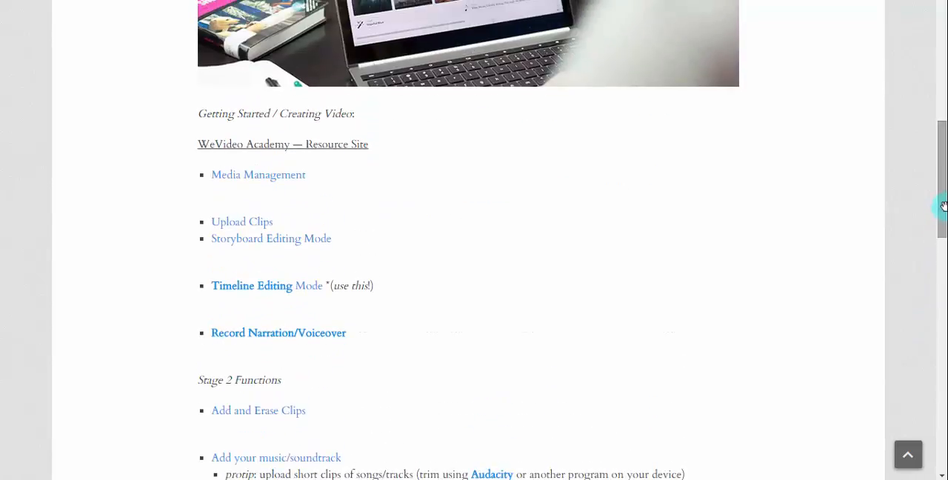
scroll(393, 217, "down", 1)
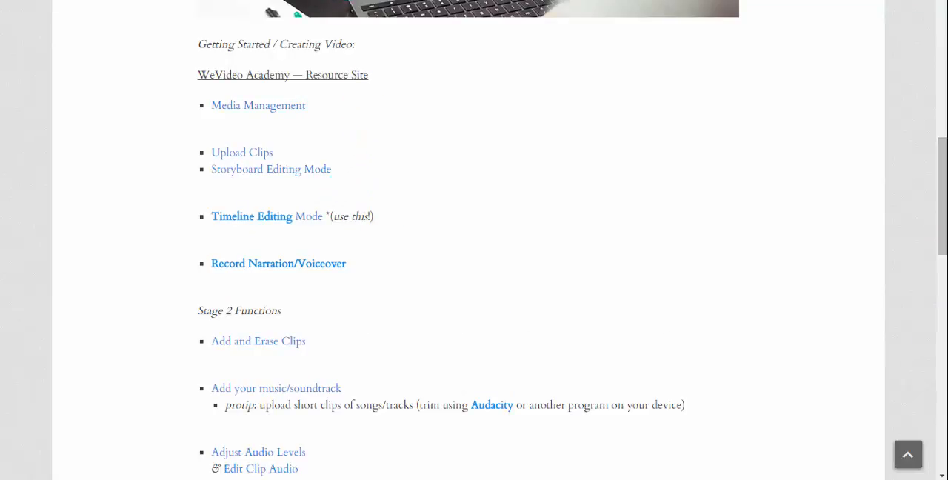
left_click(282, 74)
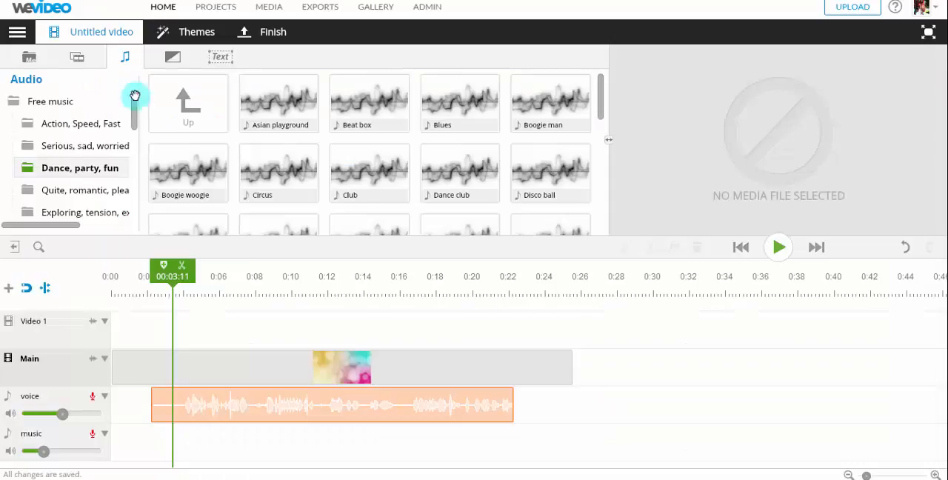